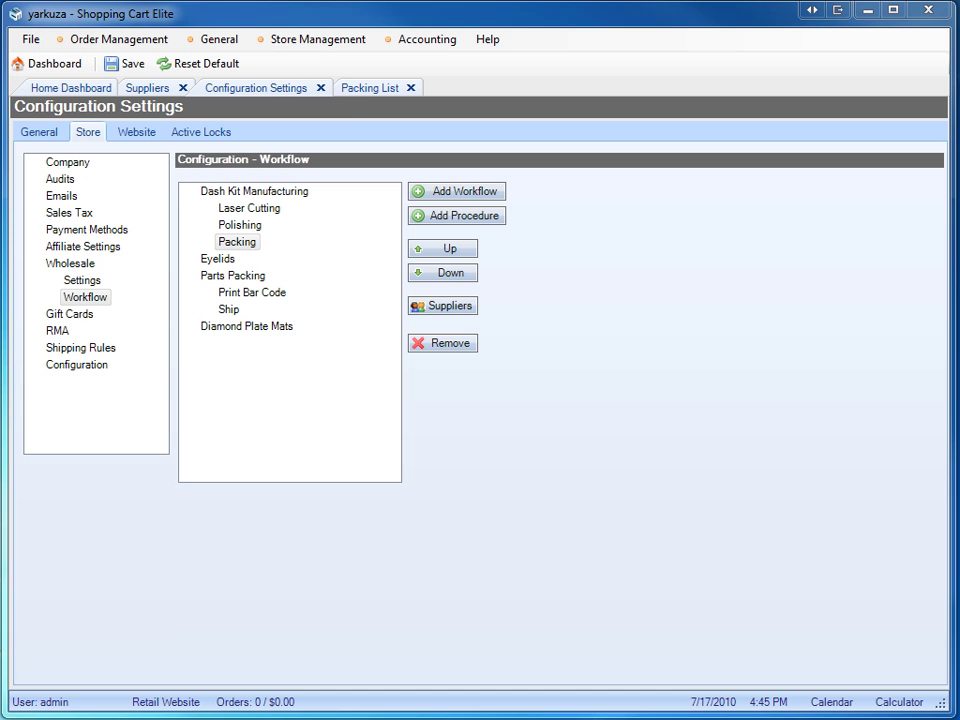
# Step: Review the Dash Kit Manufacturing procedures (Laser Cutting, Polishing, Packing, Print Bar Code, Ship) and the Parts Packing workflow
pyautogui.click(311, 42)
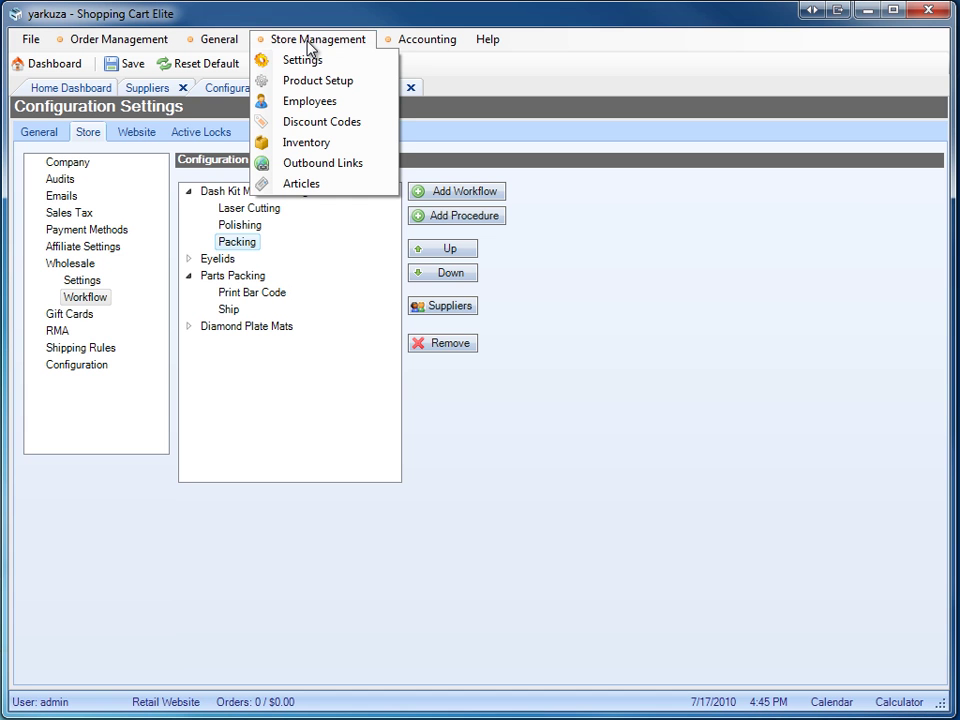
pyautogui.click(84, 135)
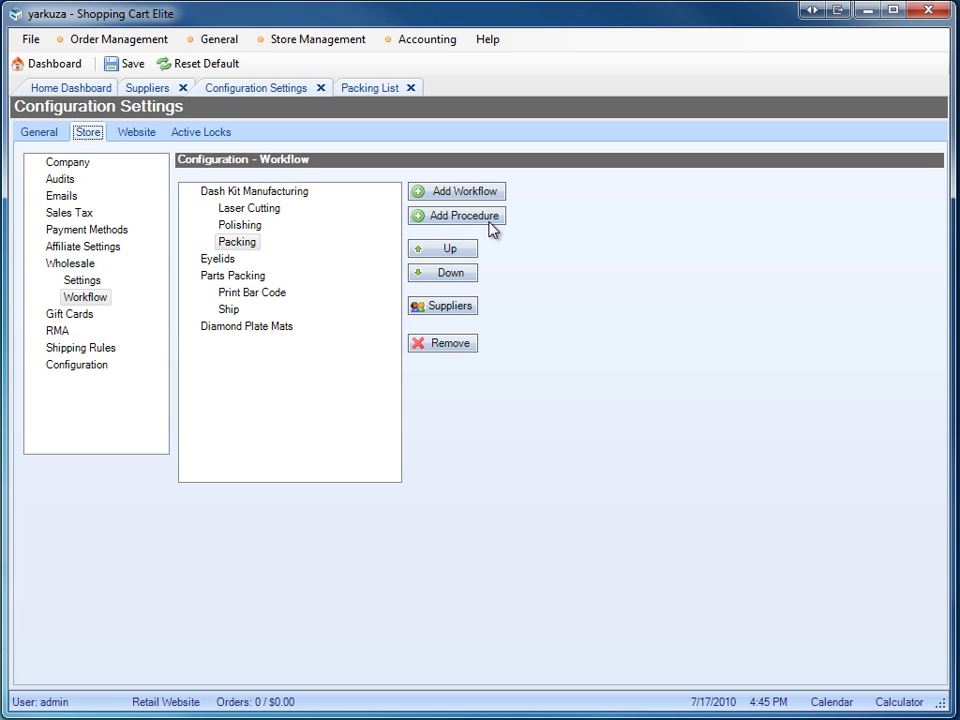
pyautogui.click(251, 193)
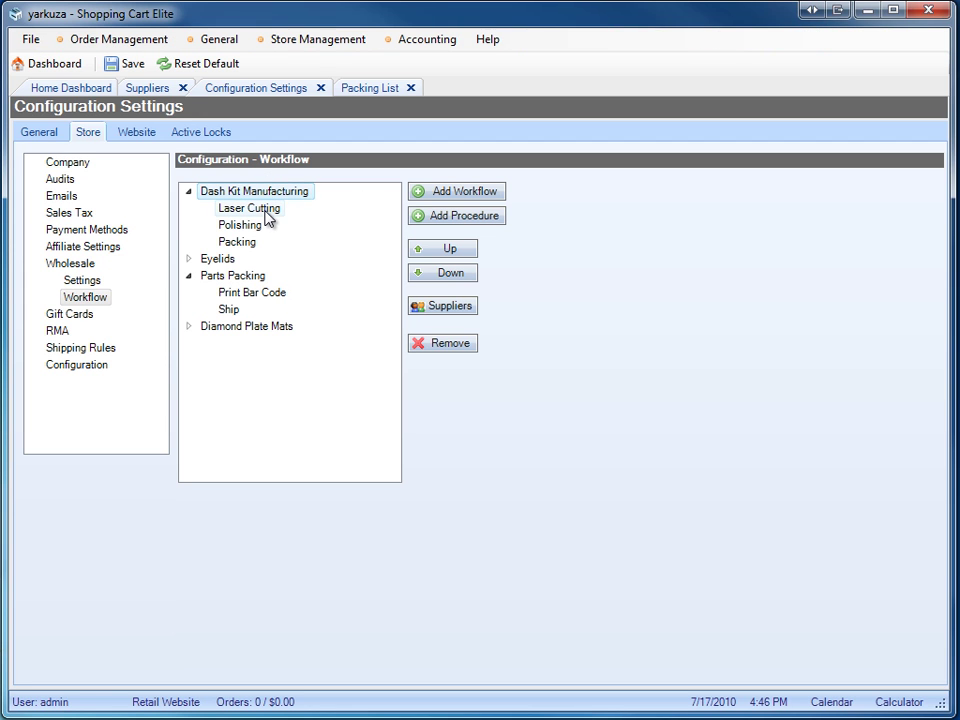
pyautogui.click(266, 213)
pyautogui.click(248, 230)
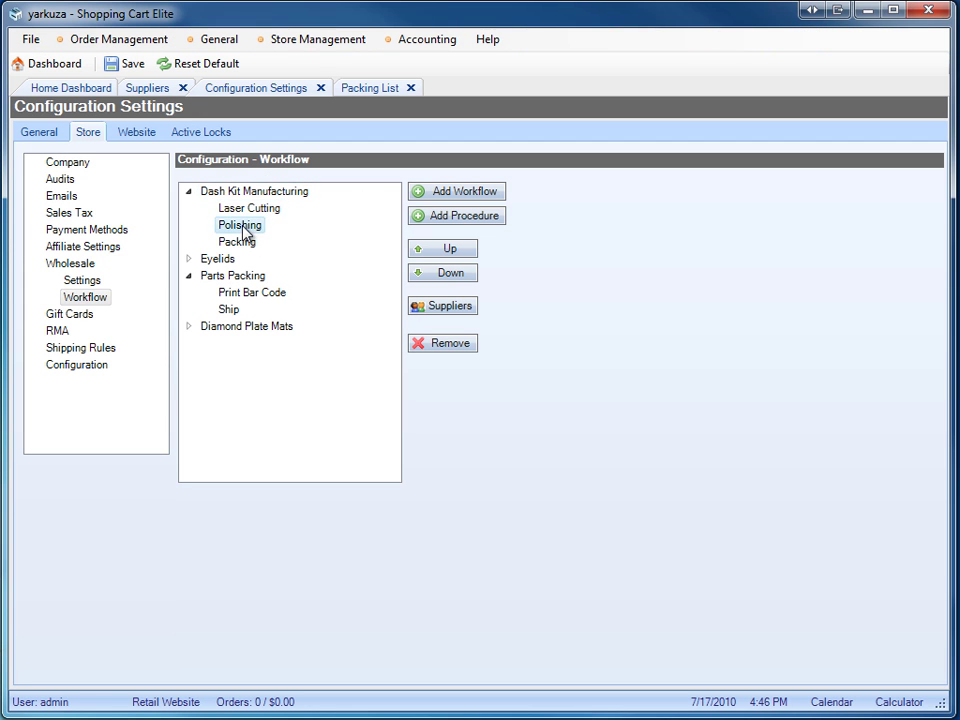
pyautogui.click(233, 246)
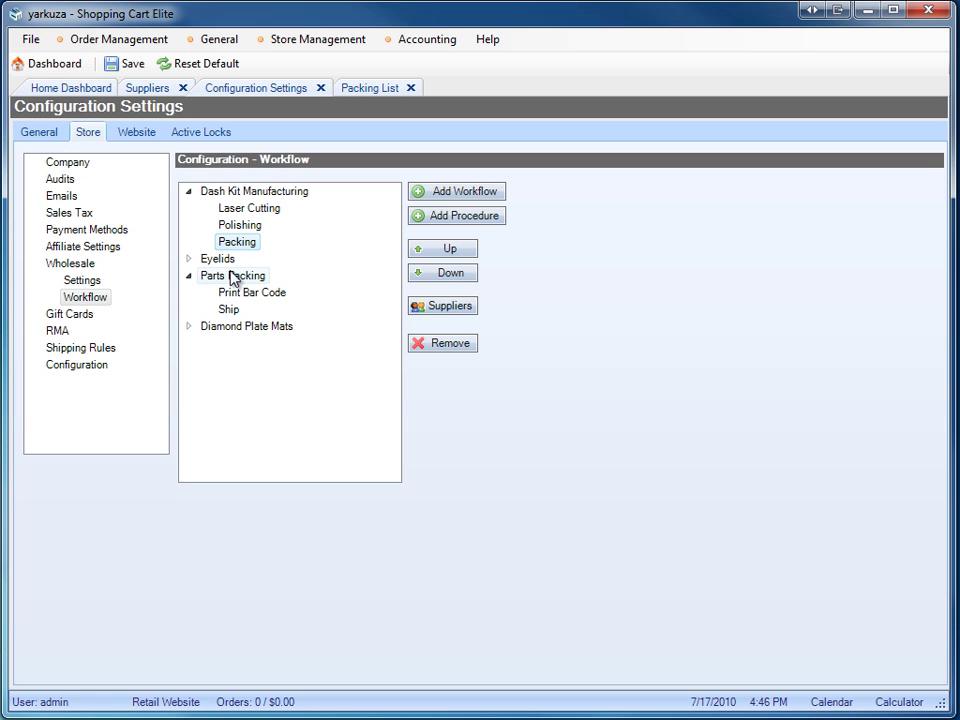
pyautogui.click(240, 300)
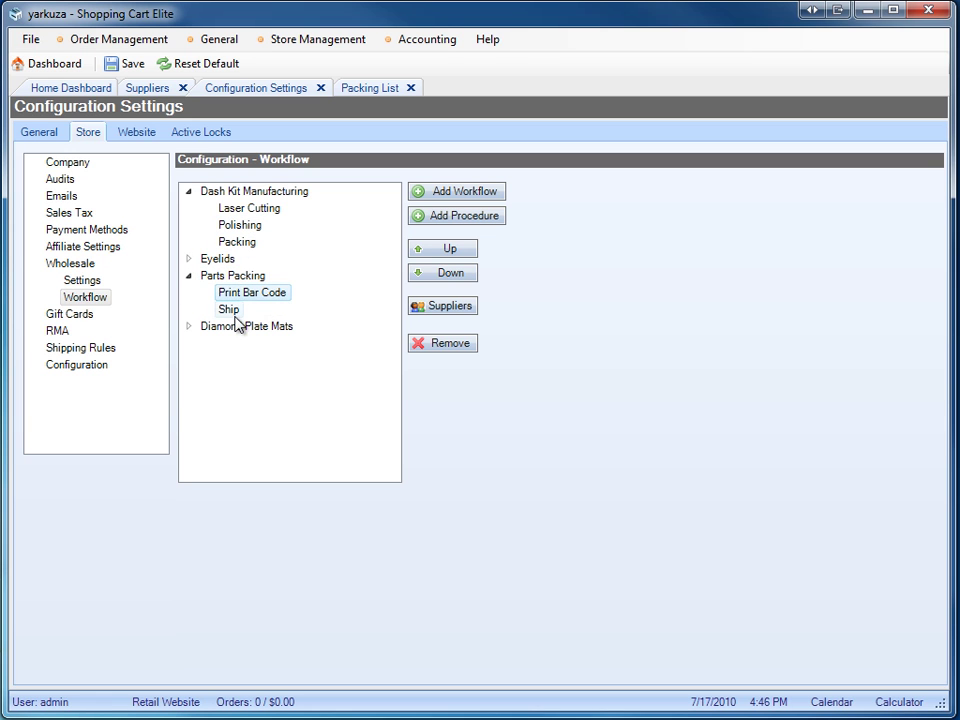
pyautogui.click(234, 311)
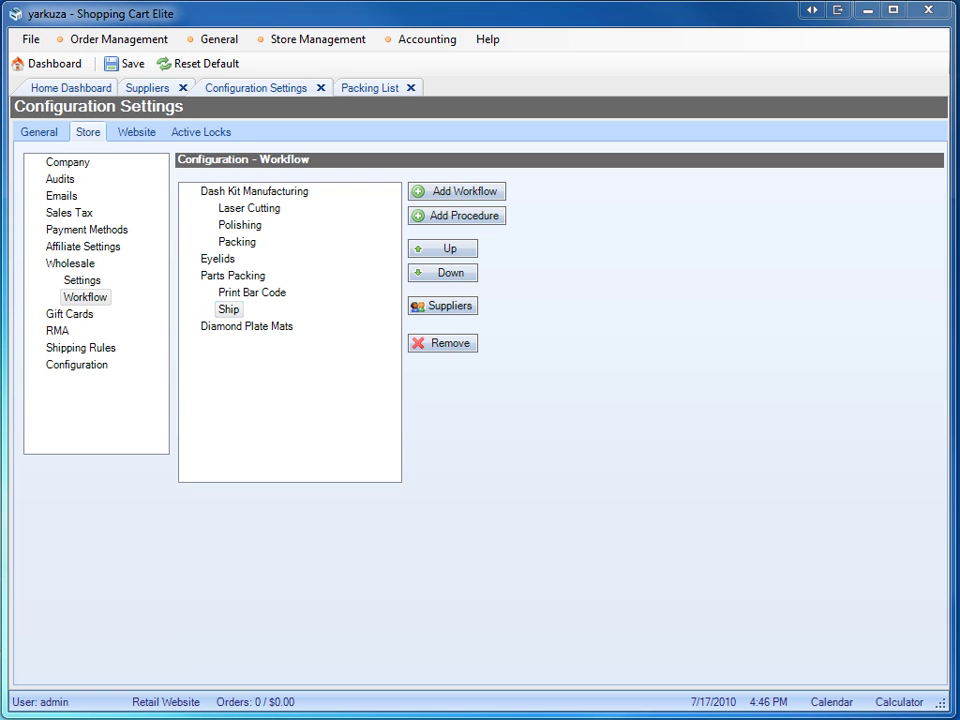
pyautogui.click(249, 194)
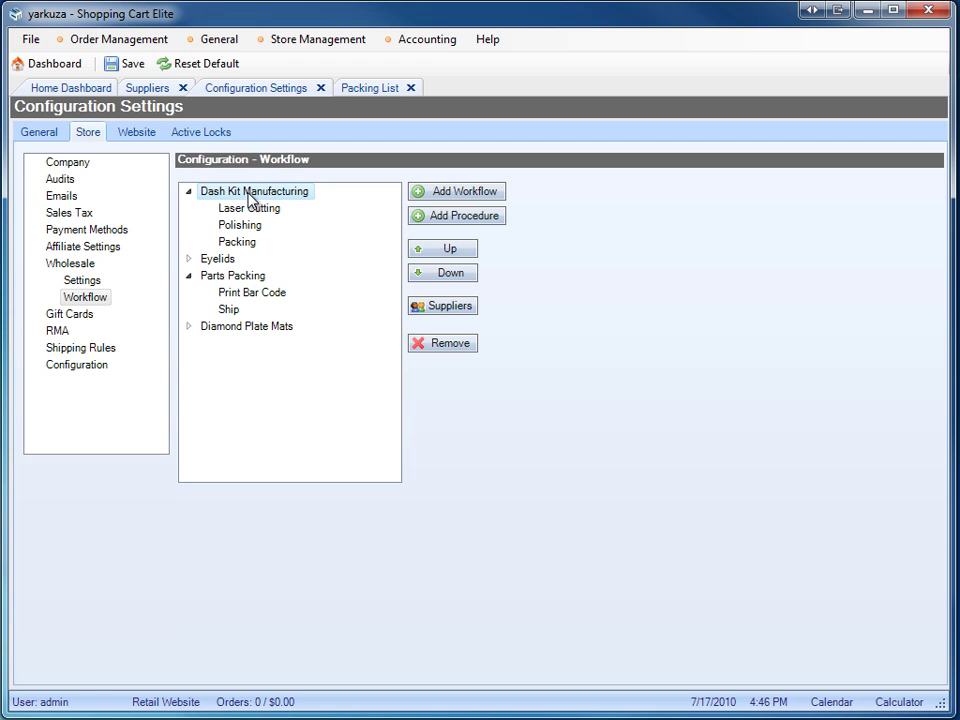
pyautogui.click(236, 277)
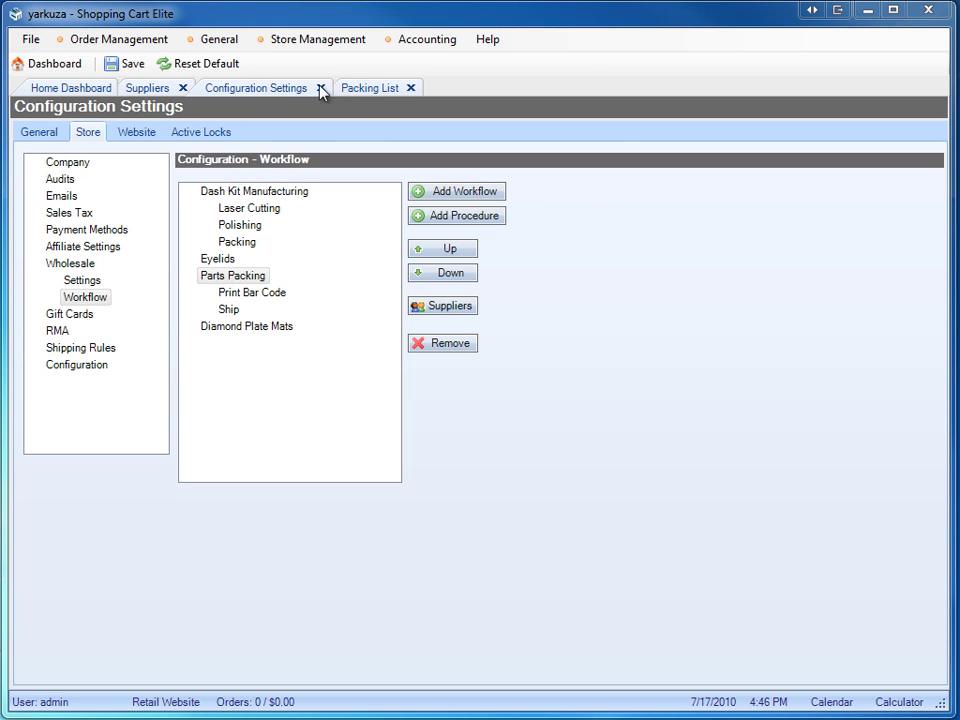
# Step: On the Suppliers page, set MimoUSA's supplier type to Warehouse
pyautogui.click(150, 88)
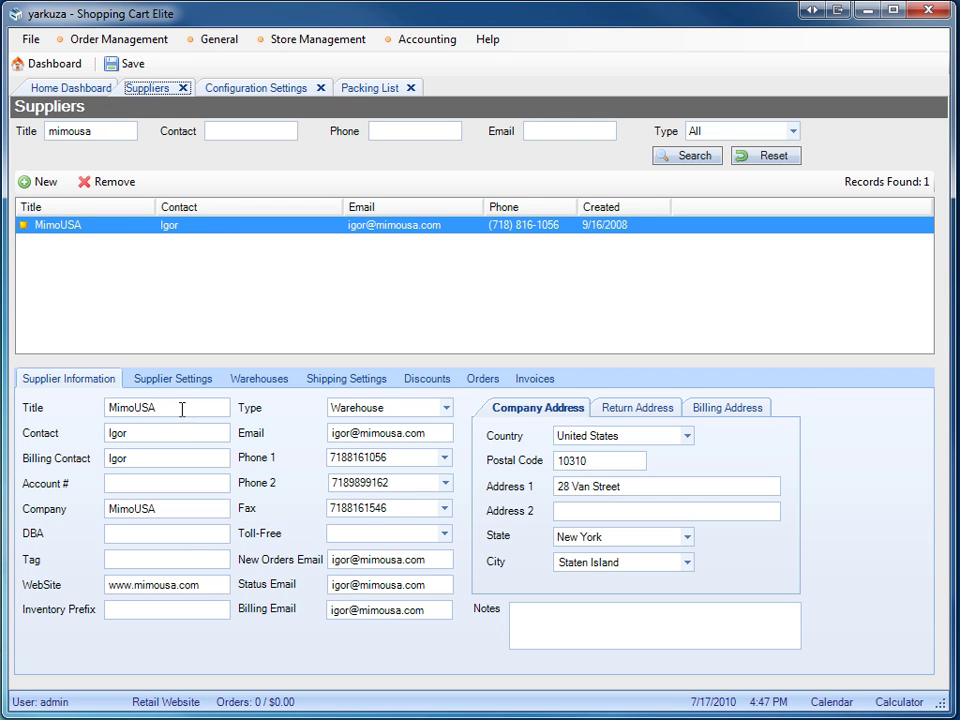
pyautogui.click(350, 407)
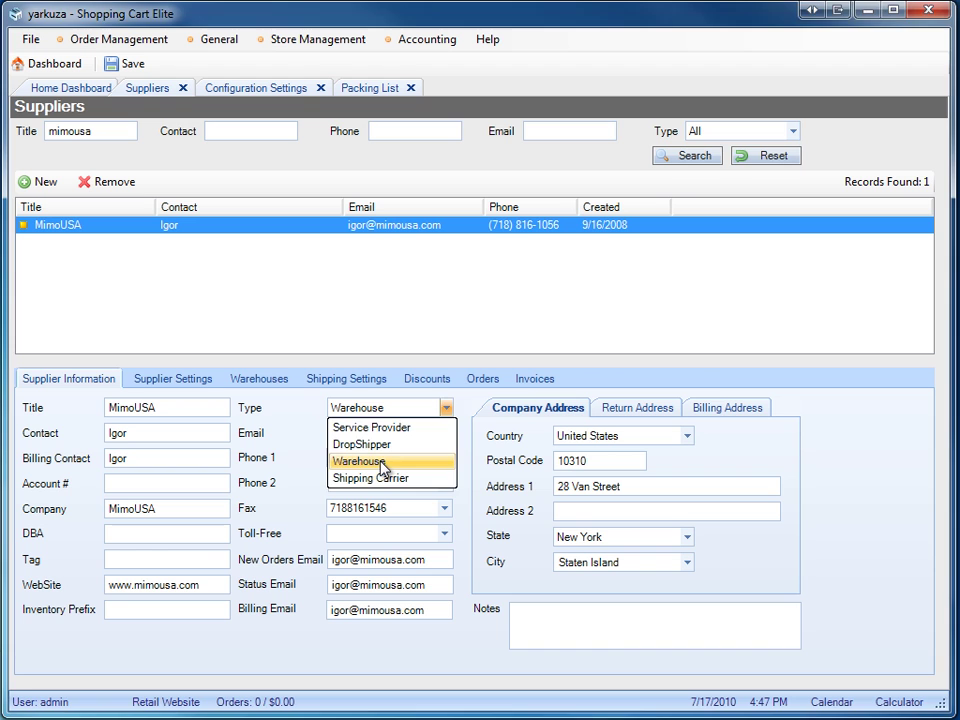
pyautogui.click(392, 462)
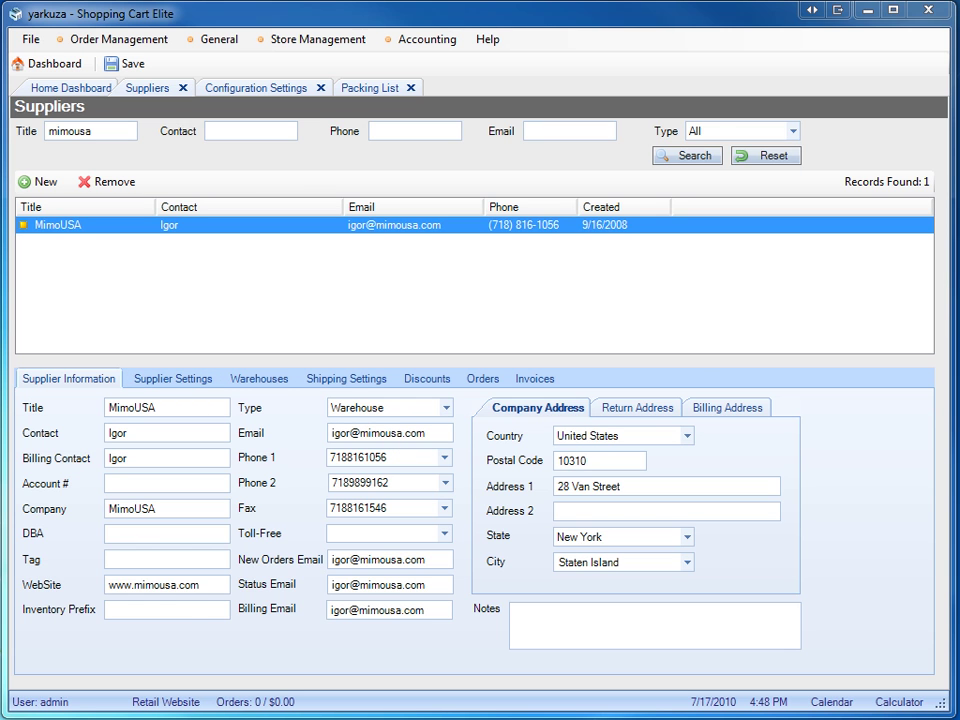
# Step: Display MimoUSA's settings with Dash Kit Manufacturing, Eyelids, Parts Packing and Diamond Plate Mats workflows checked
pyautogui.click(178, 384)
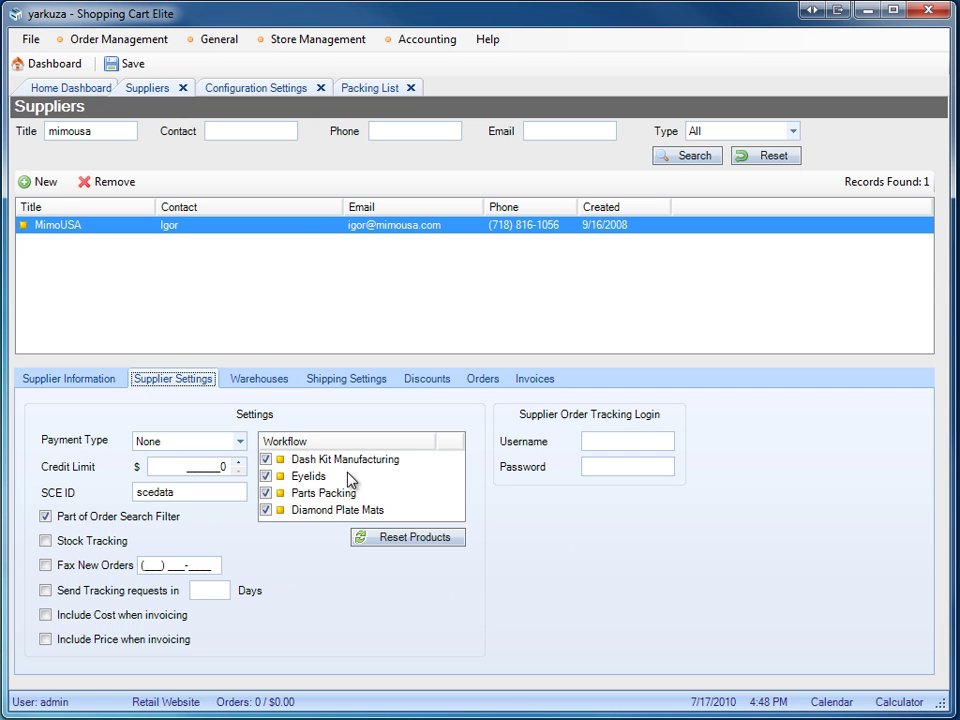
pyautogui.click(250, 88)
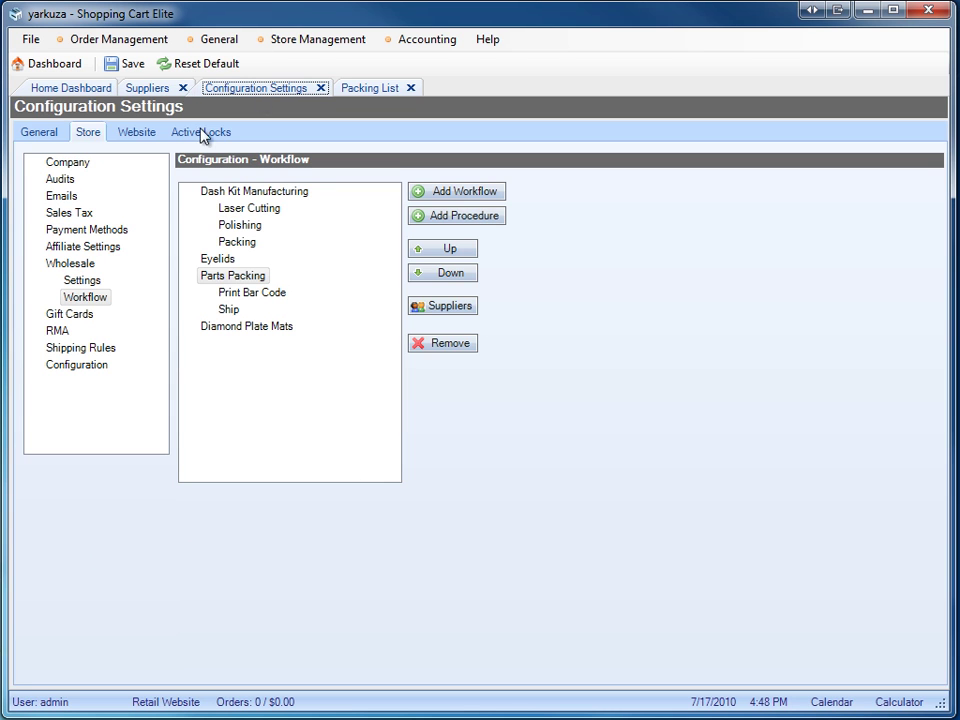
pyautogui.click(147, 88)
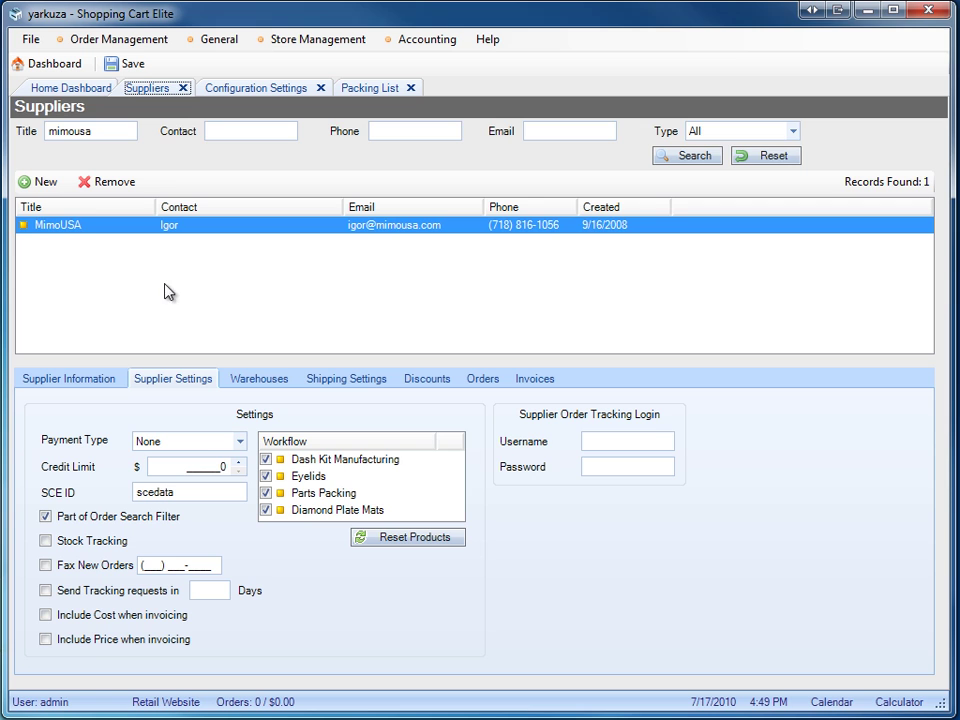
# Step: Open MimoUSA's order assignment with dates expanded (07/16/2010: 3 assigned, 8 filed), then bring up tutorials
pyautogui.doubleClick(60, 225)
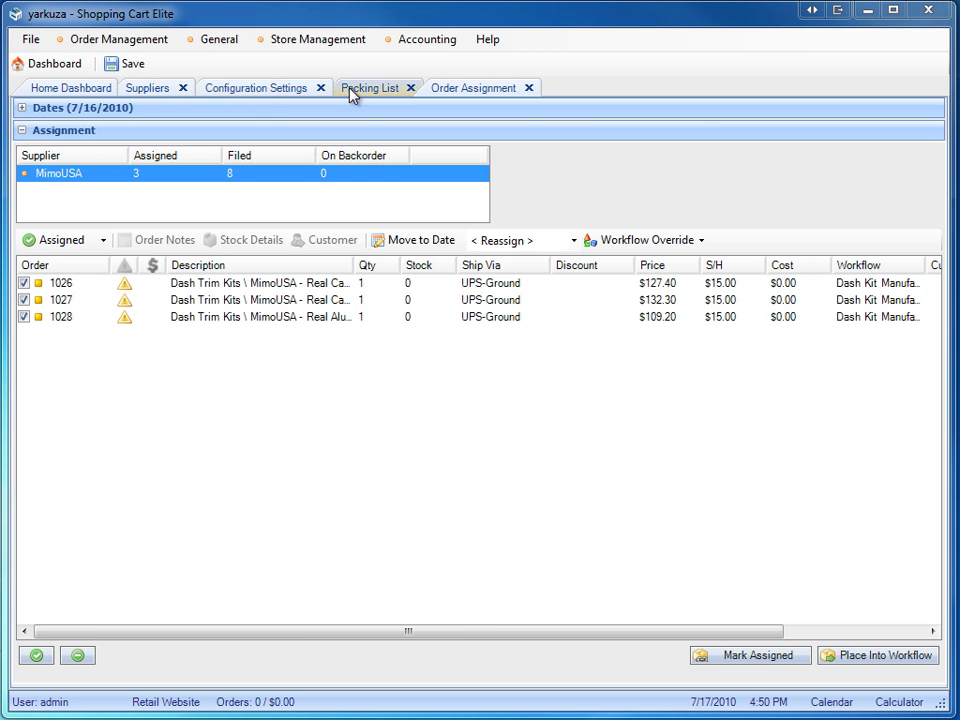
pyautogui.click(250, 108)
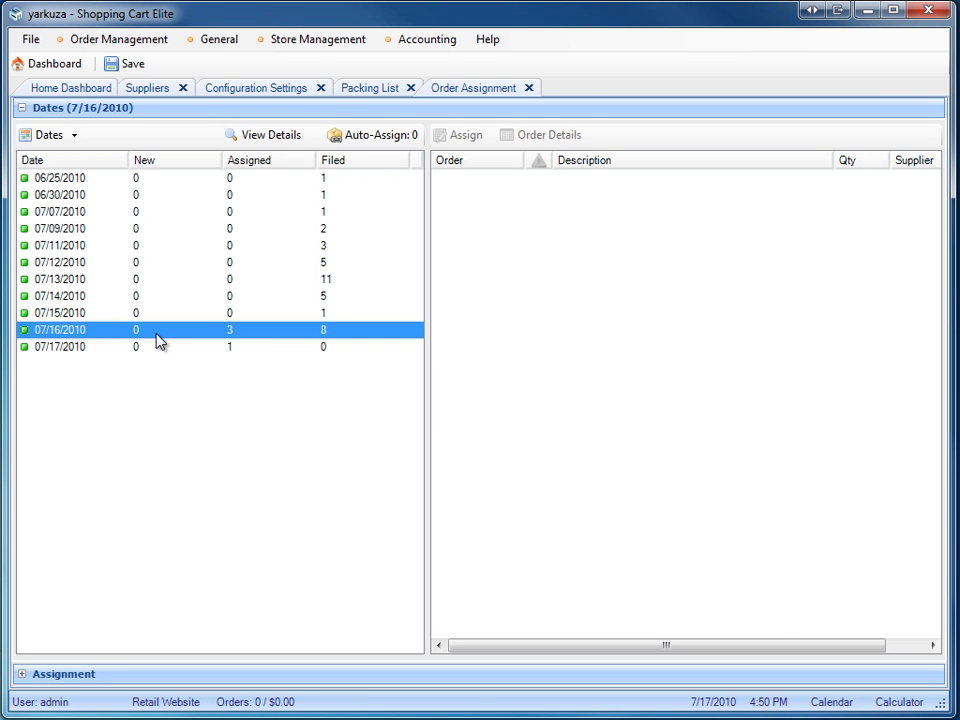
pyautogui.click(160, 40)
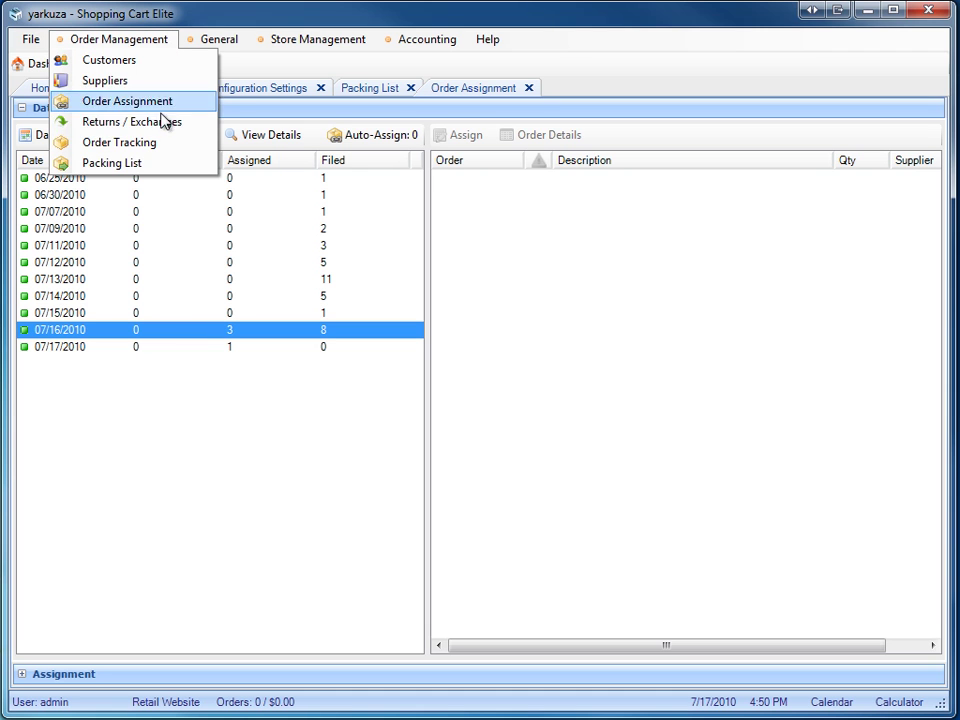
pyautogui.click(380, 330)
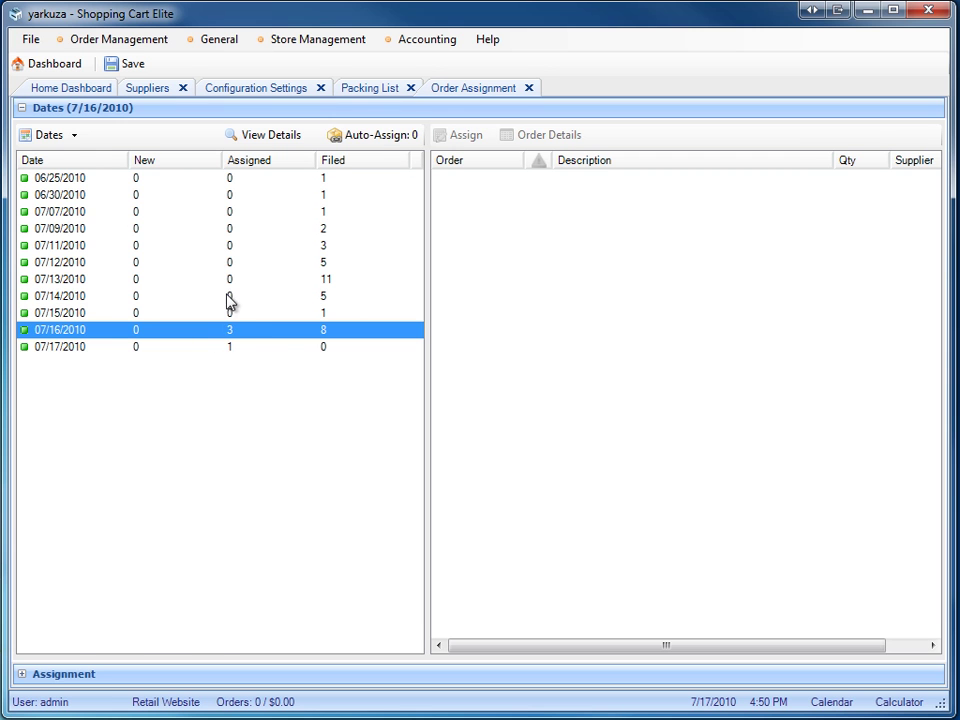
pyautogui.press('F1')
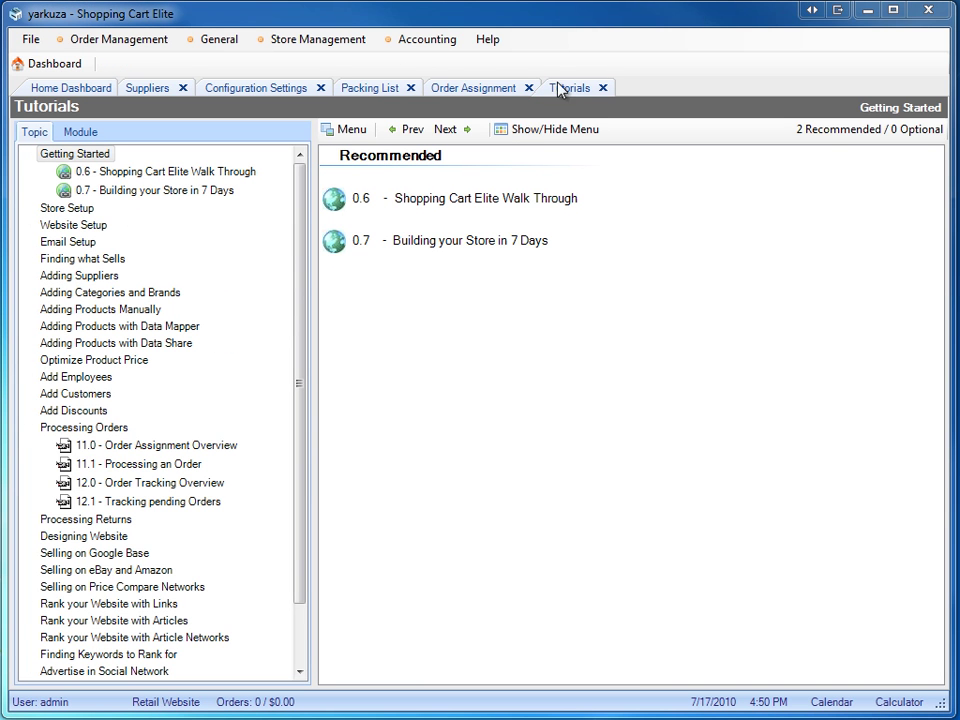
# Step: Show the Processing Orders tutorials, listing lessons 11.0 through 12.1 Tracking pending Orders
pyautogui.click(504, 47)
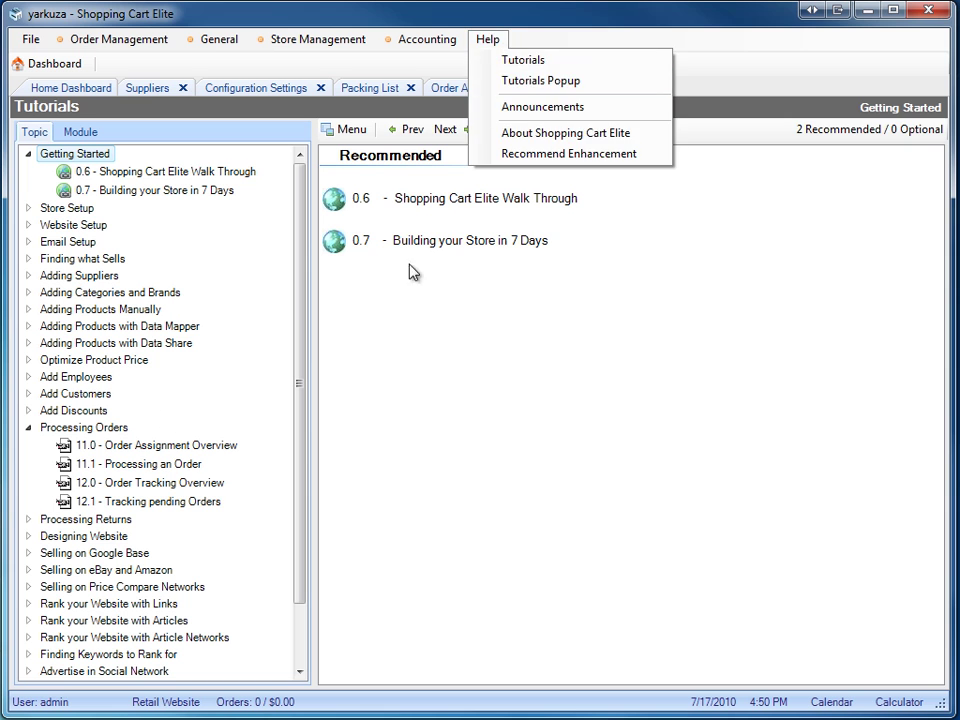
pyautogui.click(118, 428)
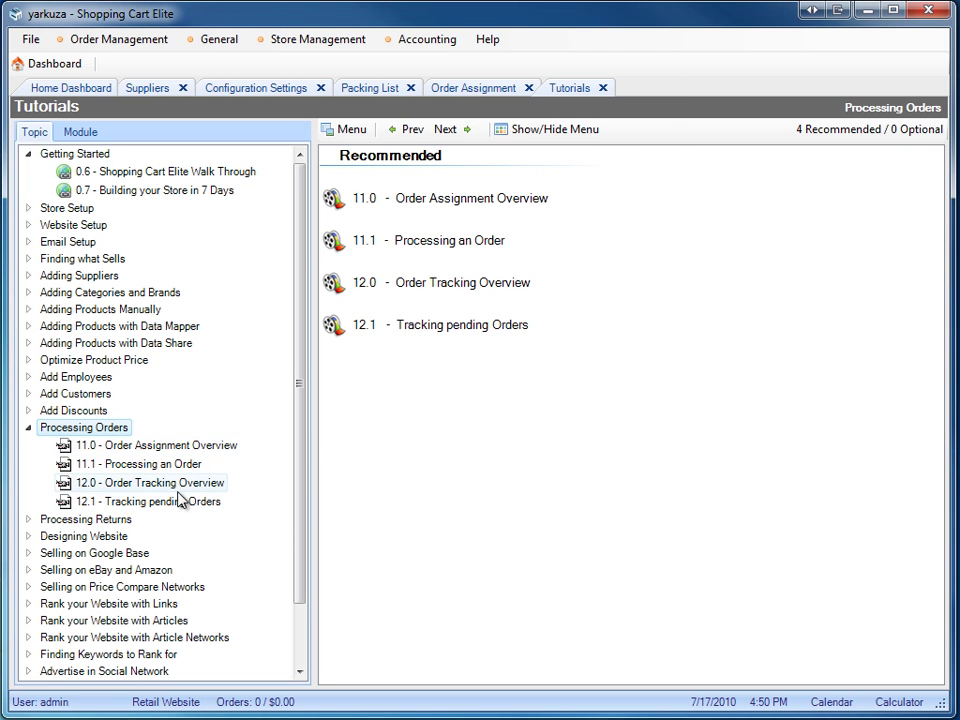
# Step: List the three 07/16/2010 MimoUSA orders and confirm each uses the Dash Kit Manufacturing workflow
pyautogui.click(484, 89)
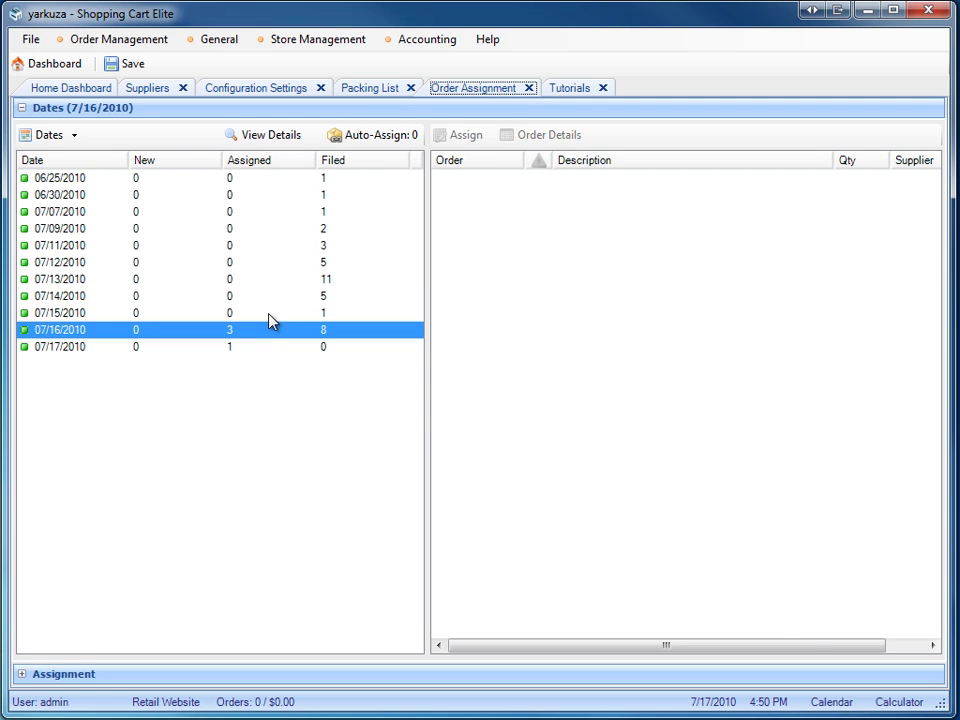
pyautogui.doubleClick(240, 337)
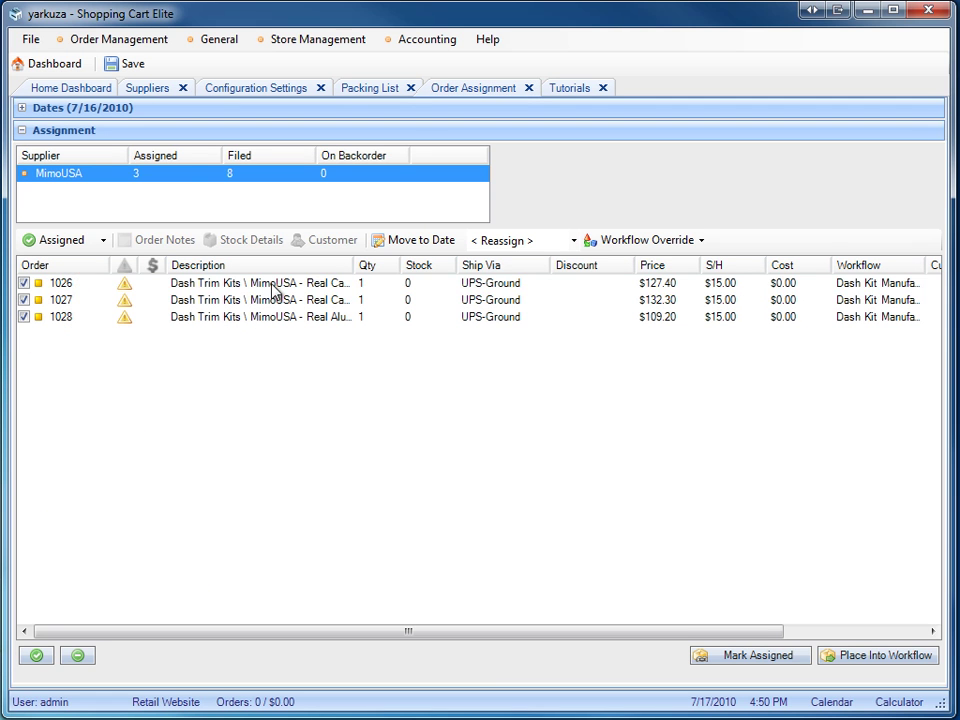
pyautogui.click(152, 286)
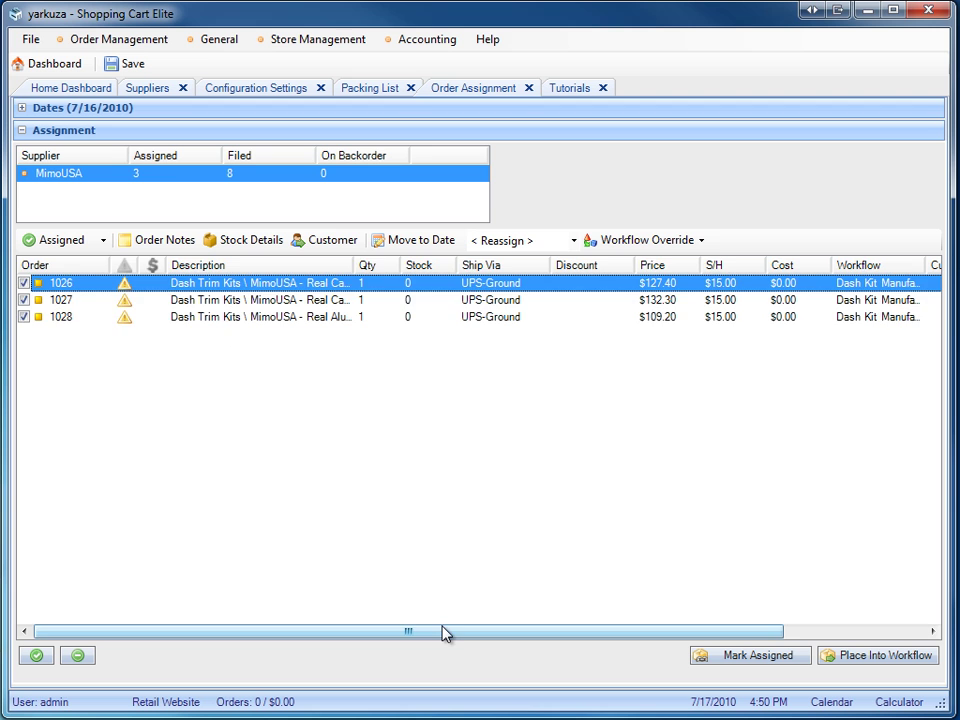
pyautogui.moveTo(497, 631); pyautogui.dragTo(652, 634)
pyautogui.doubleClick(750, 265)
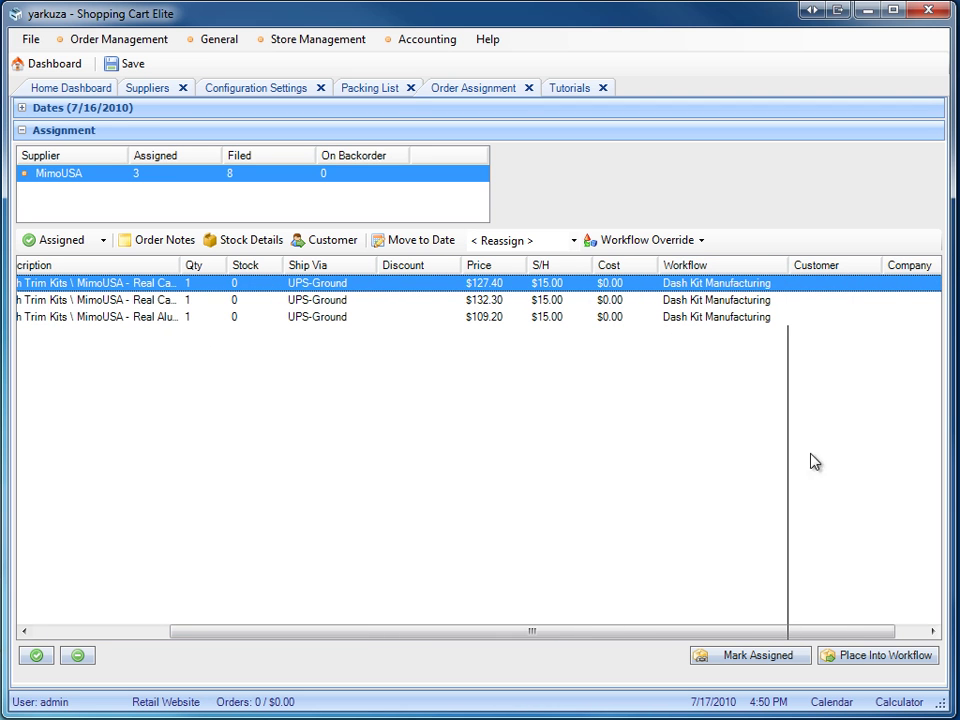
pyautogui.moveTo(855, 636); pyautogui.dragTo(741, 636)
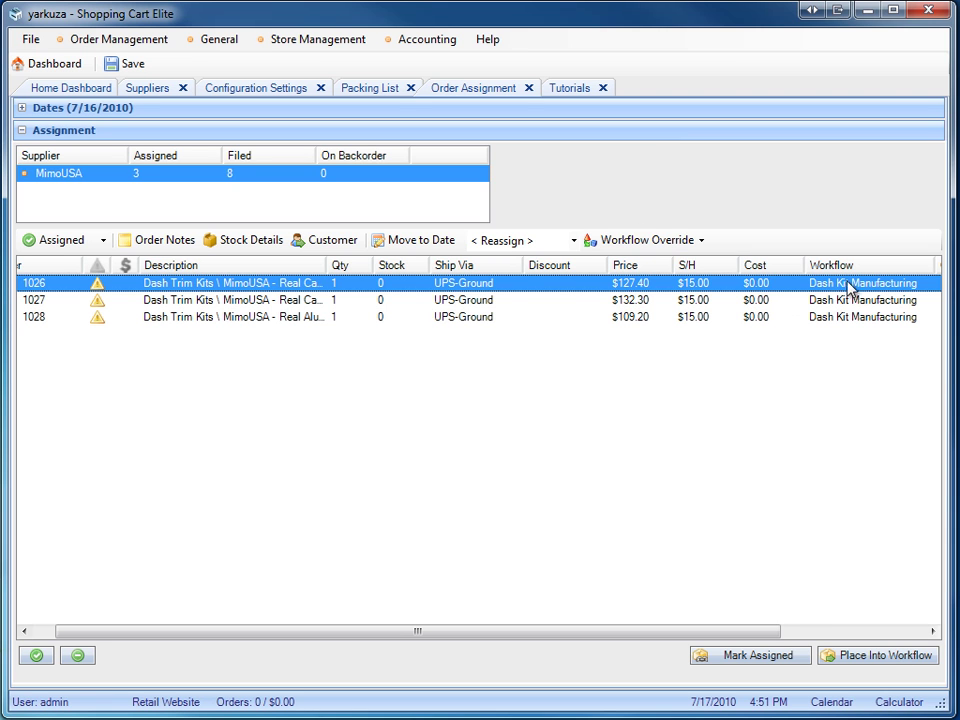
pyautogui.click(702, 244)
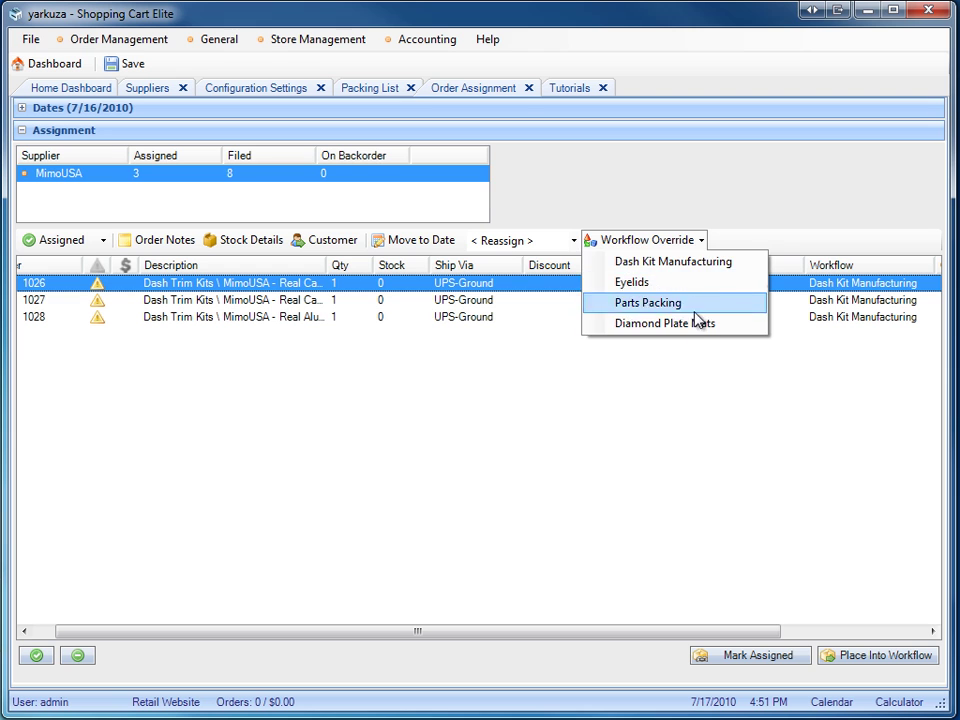
pyautogui.click(790, 242)
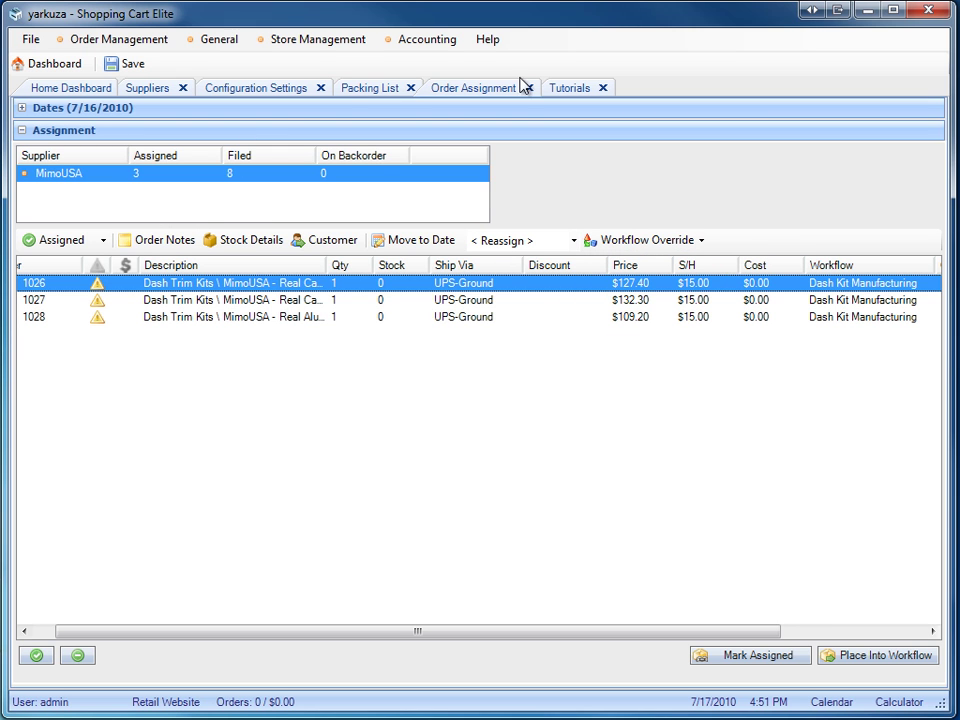
pyautogui.click(285, 90)
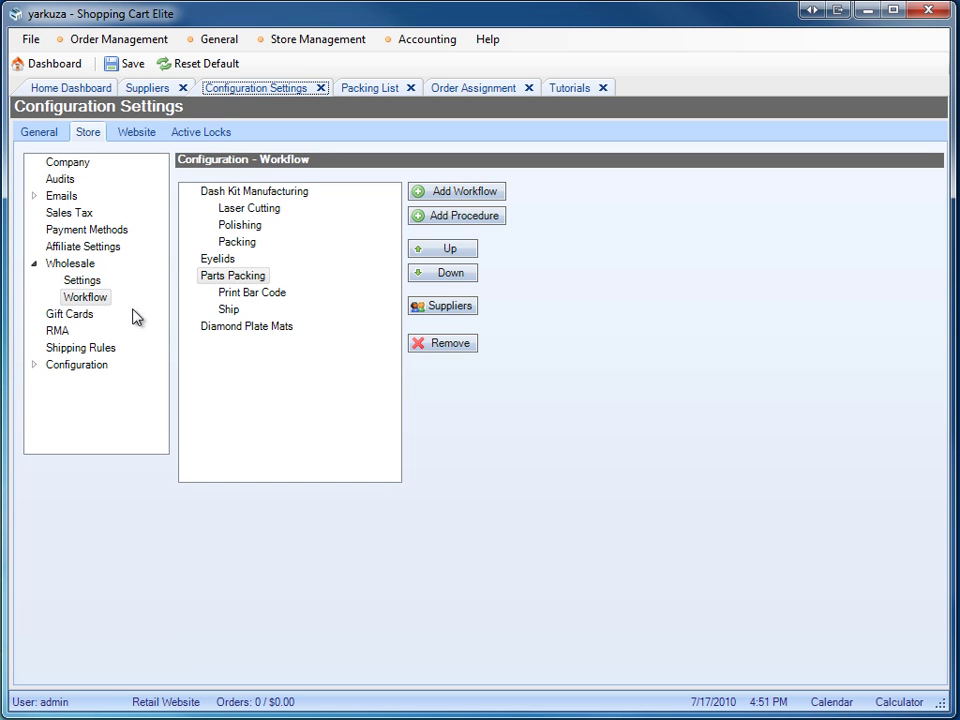
pyautogui.click(160, 90)
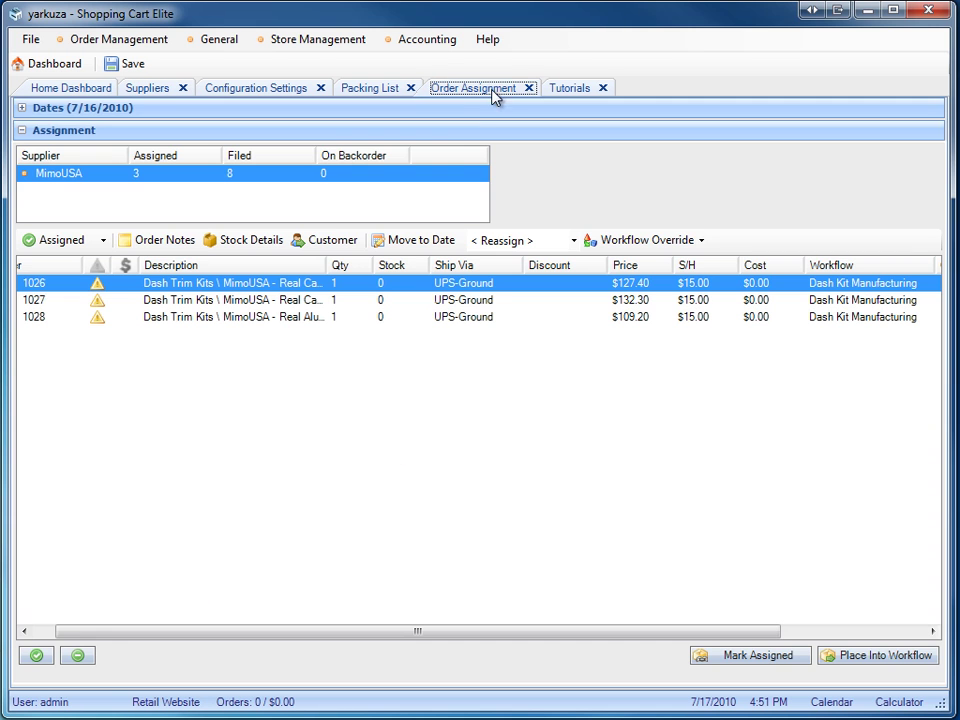
pyautogui.click(378, 109)
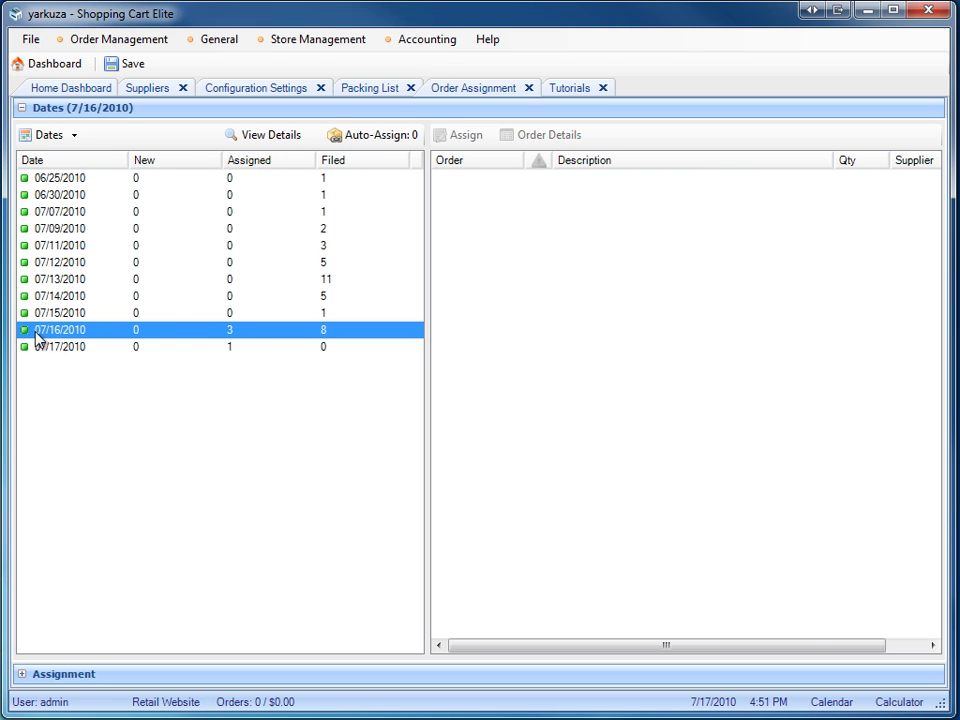
pyautogui.doubleClick(278, 338)
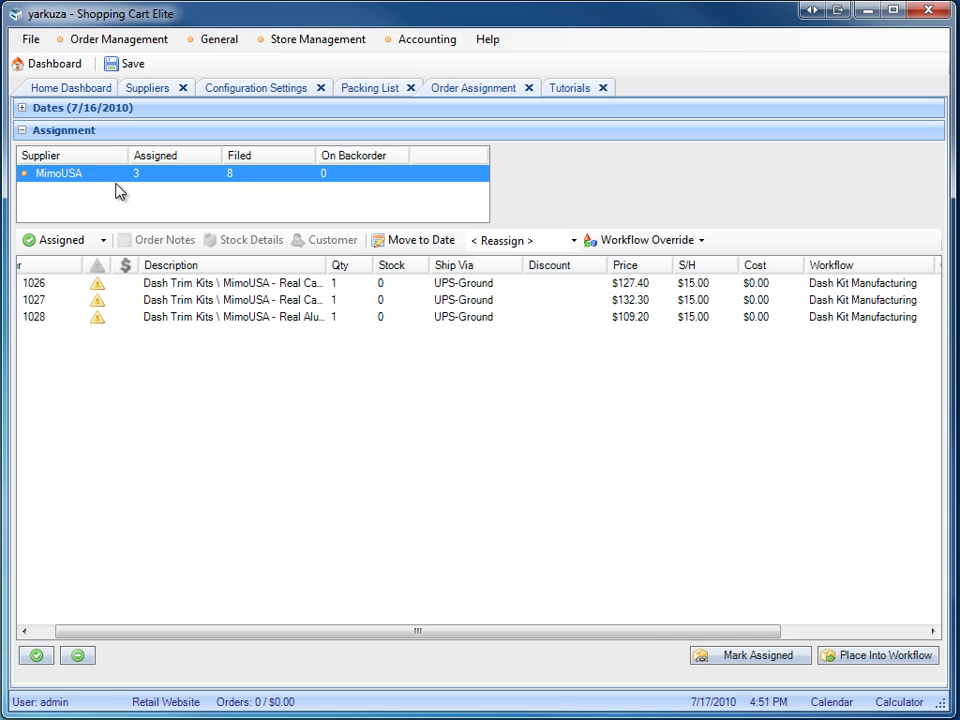
pyautogui.click(250, 286)
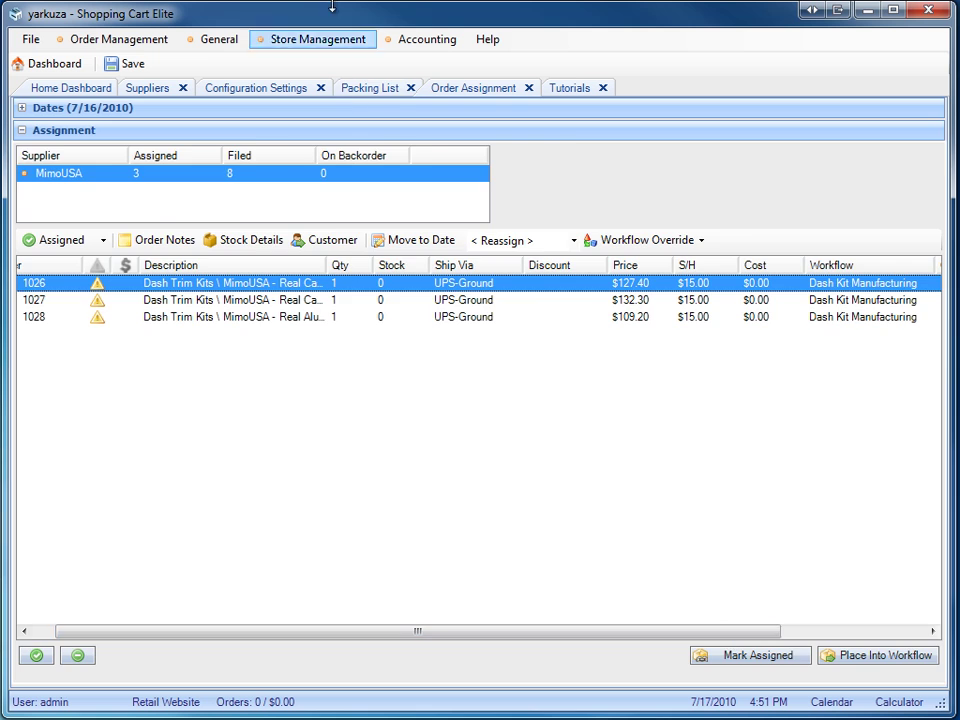
# Step: Show the Packing List for MimoUSA - Eyelids, with PO 990 totaling $23.73 plus $10.00 shipping
pyautogui.click(370, 88)
pyautogui.click(160, 46)
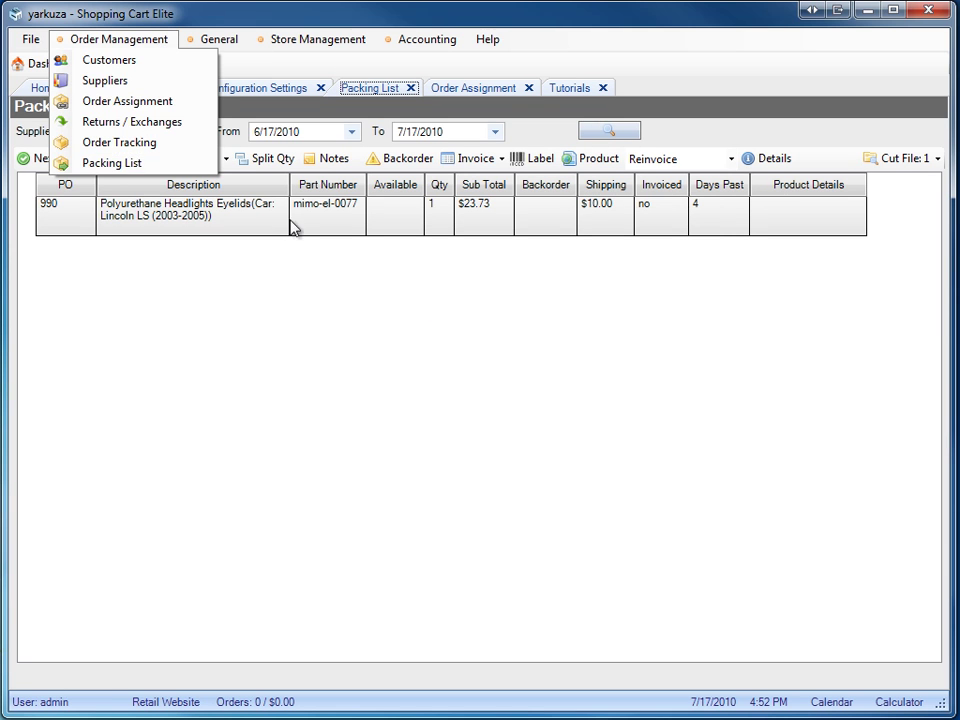
pyautogui.click(313, 253)
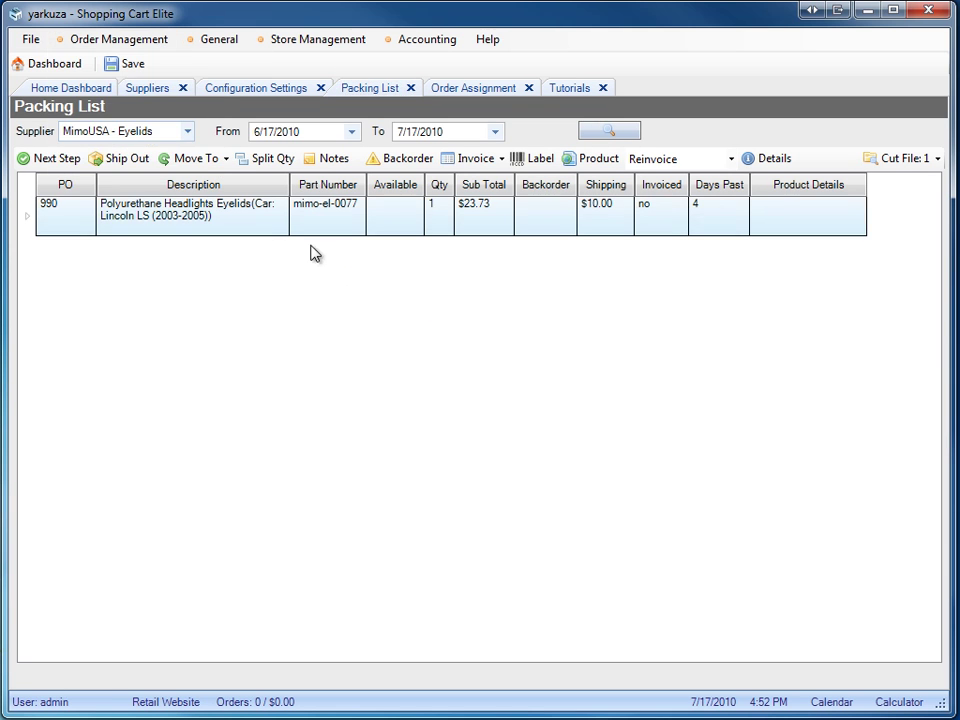
pyautogui.click(107, 135)
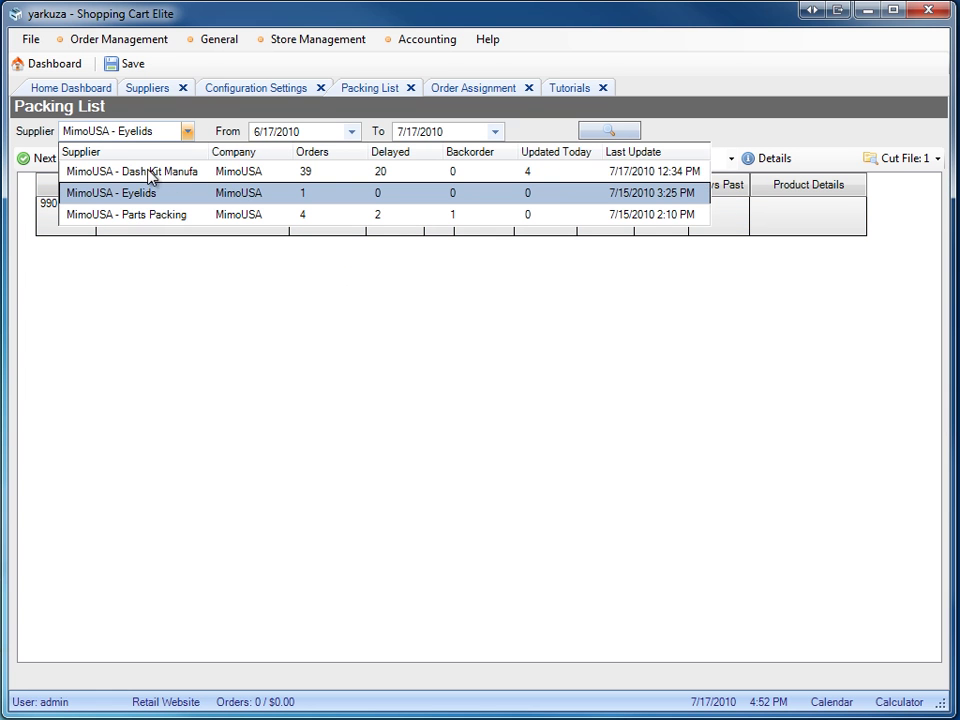
pyautogui.click(737, 122)
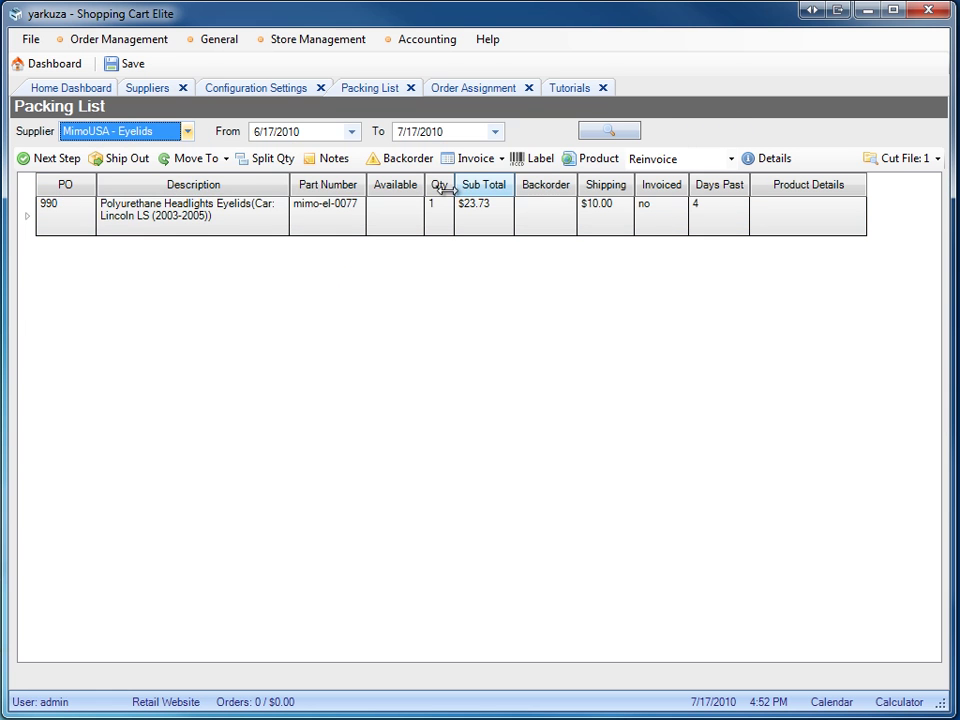